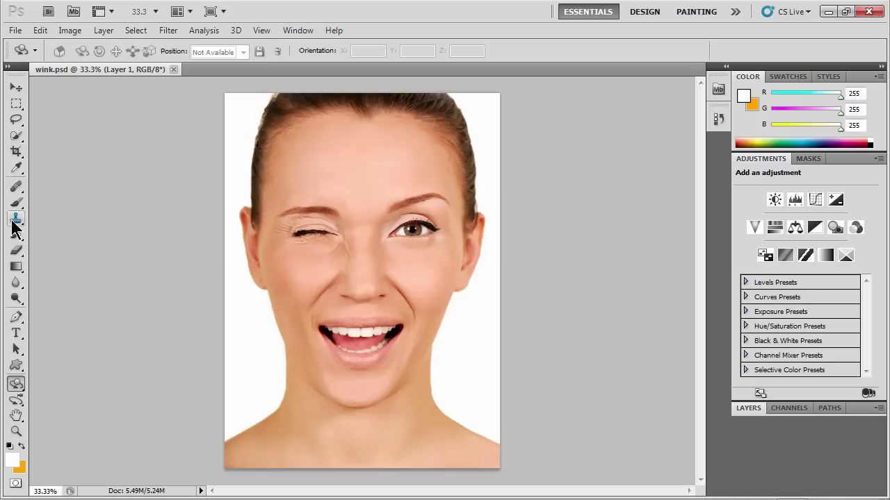
Select the standard Healing Brush Tool from the healing tool group.
{"action": "left_click", "coordinate": [17, 186]}
{"action": "right_click", "coordinate": [17, 186]}
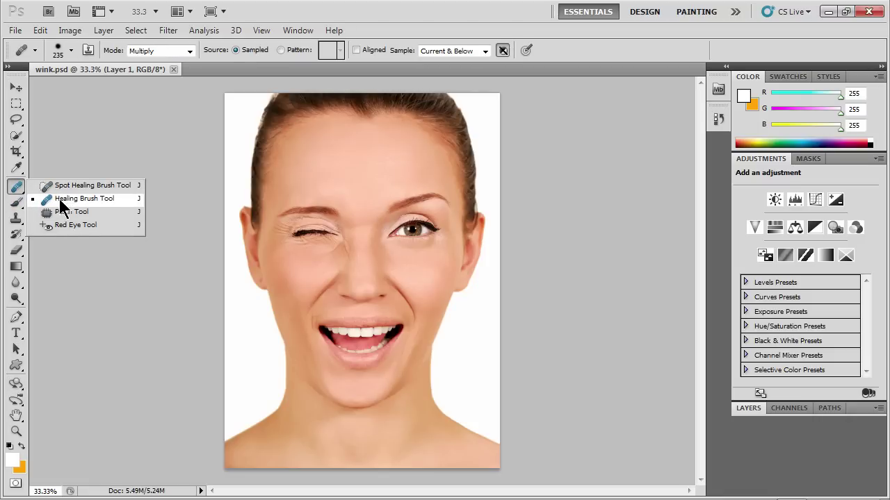
{"action": "left_click", "coordinate": [76, 199]}
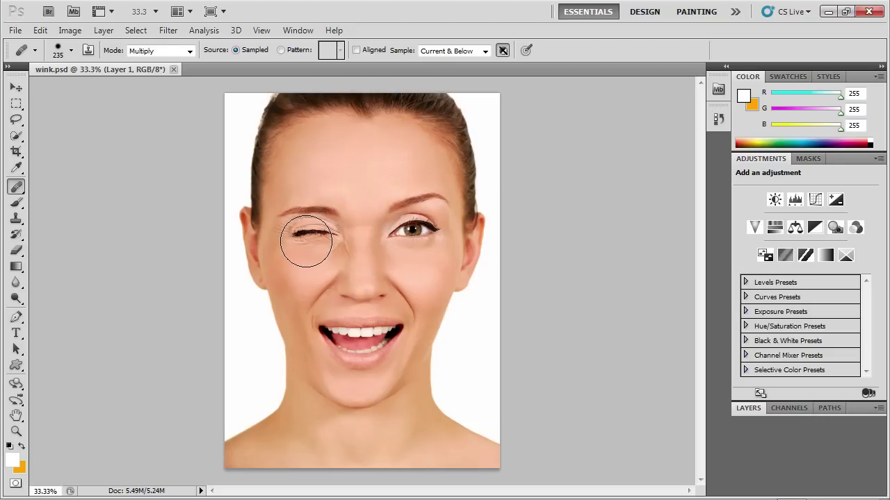
Show the Layers panel, reselect the Healing Brush, and set Sample to Current & Below.
{"action": "left_click", "coordinate": [742, 409]}
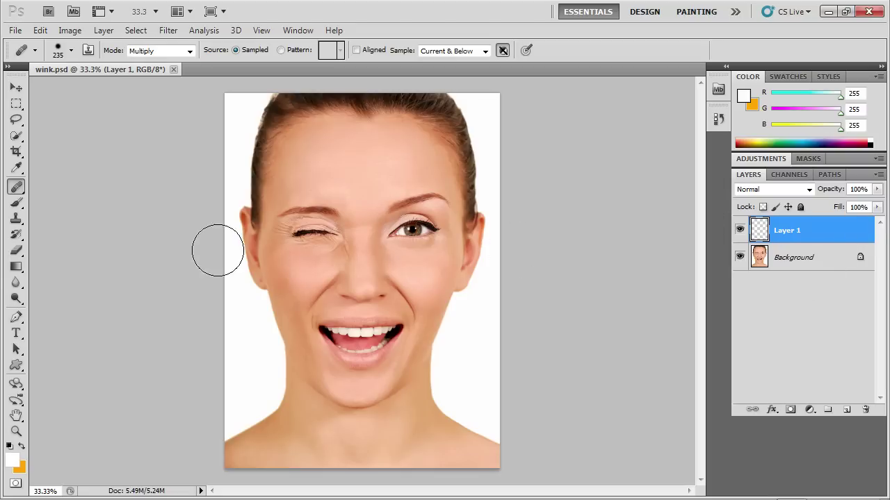
{"action": "left_click", "coordinate": [16, 187]}
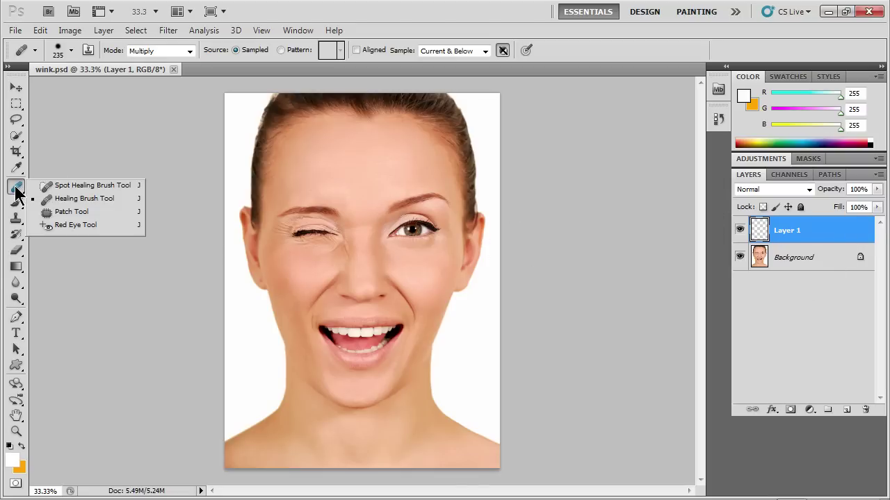
{"action": "left_click", "coordinate": [78, 201]}
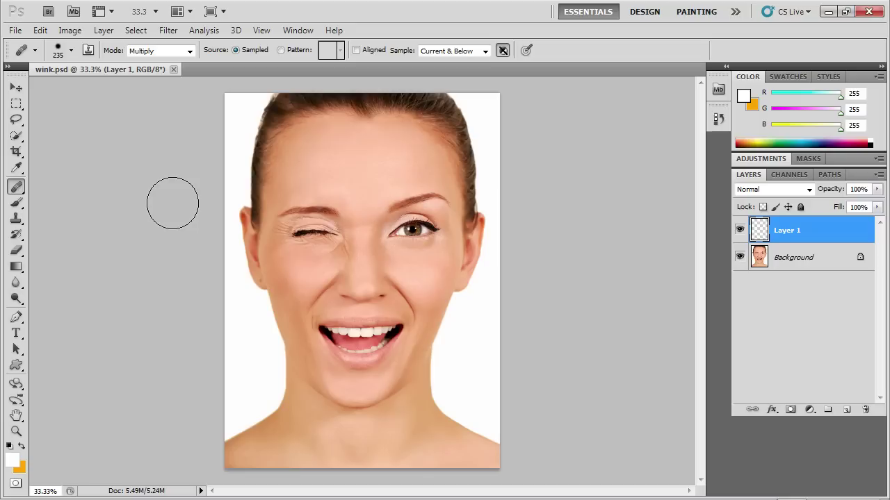
{"action": "left_click", "coordinate": [485, 51]}
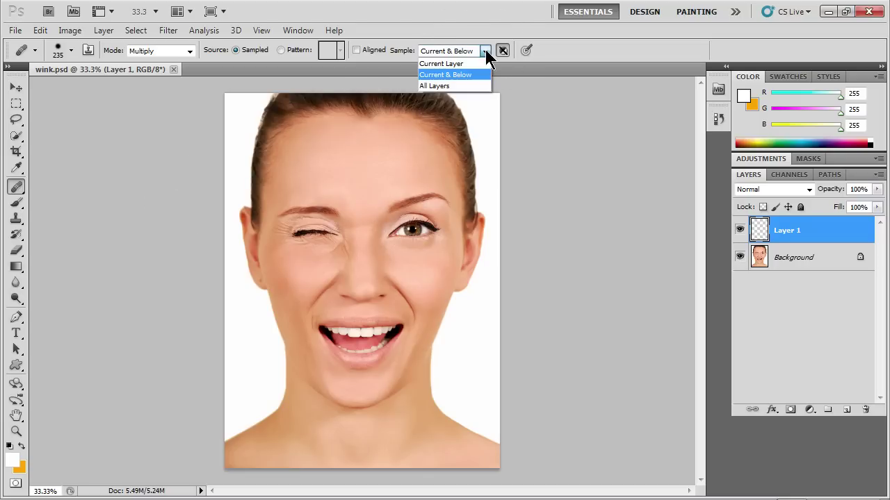
{"action": "left_click", "coordinate": [448, 75]}
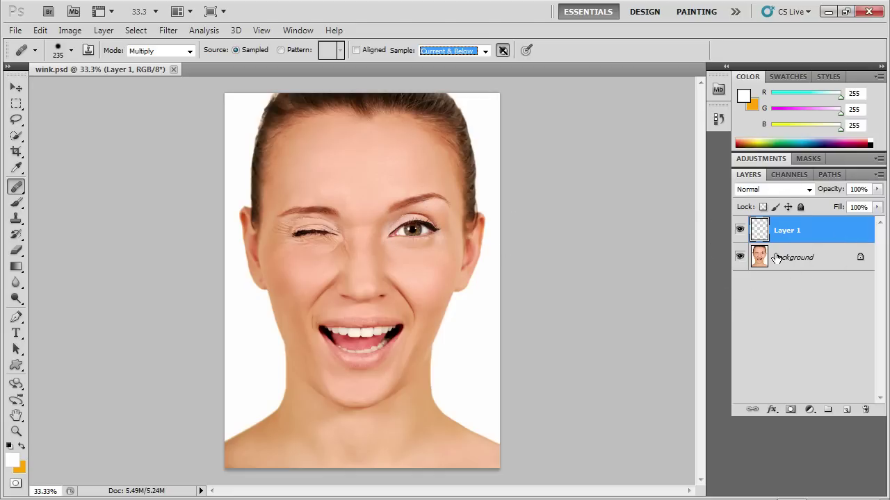
Open the Clone Source panel and set the first source on Layer 1 at X 557, Y 302.
{"action": "left_click", "coordinate": [297, 31]}
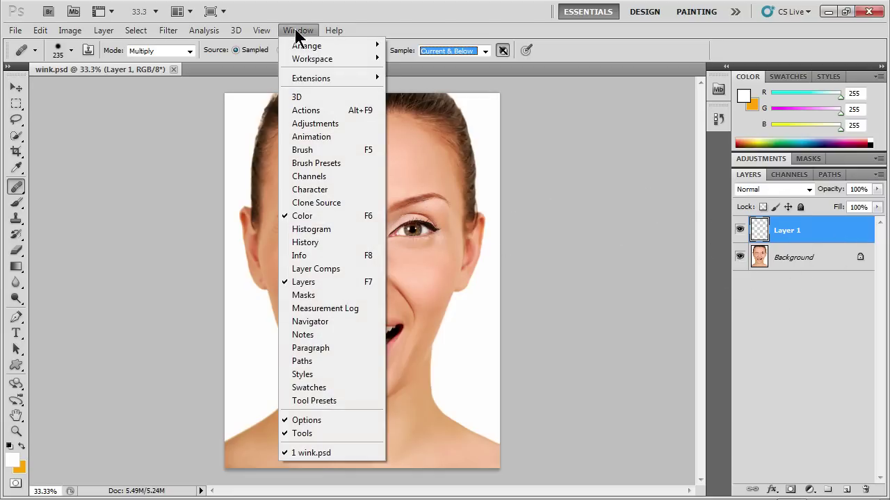
{"action": "left_click", "coordinate": [327, 204]}
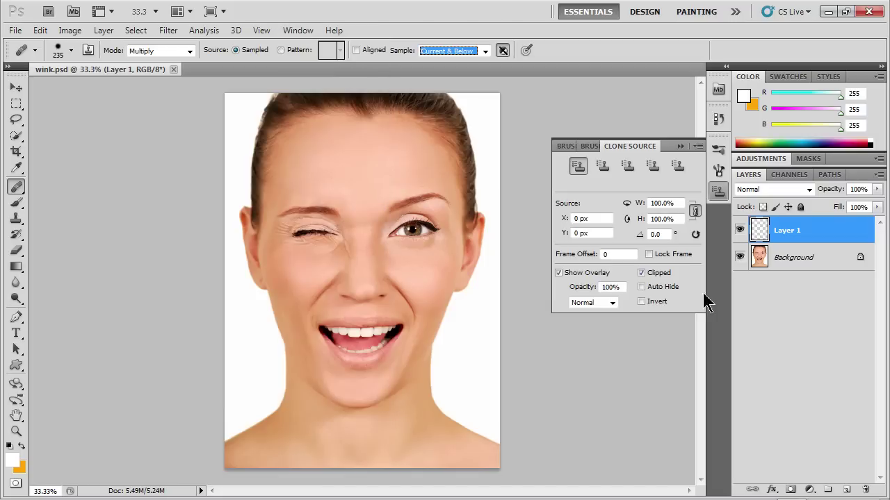
{"action": "key", "text": "alt"}
{"action": "left_click", "coordinate": [354, 163], "text": "alt"}
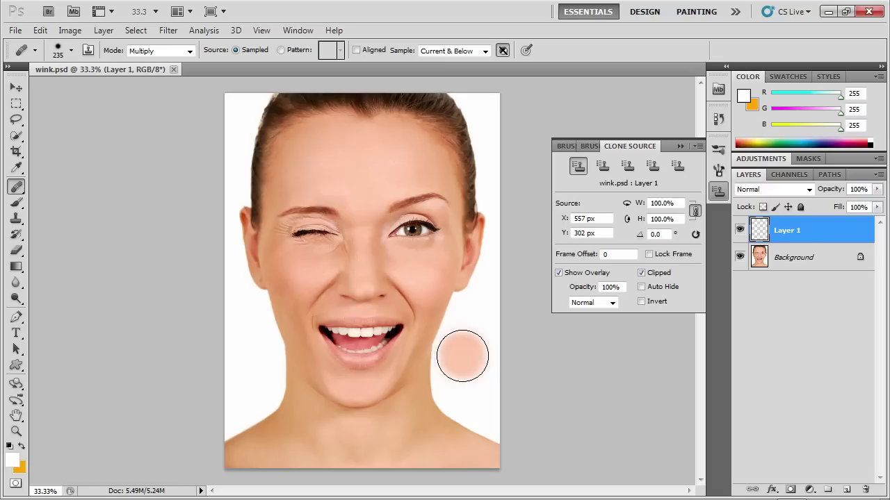
Store the open eye (X 809, Y 590) as the second clone source.
{"action": "left_click", "coordinate": [602, 173]}
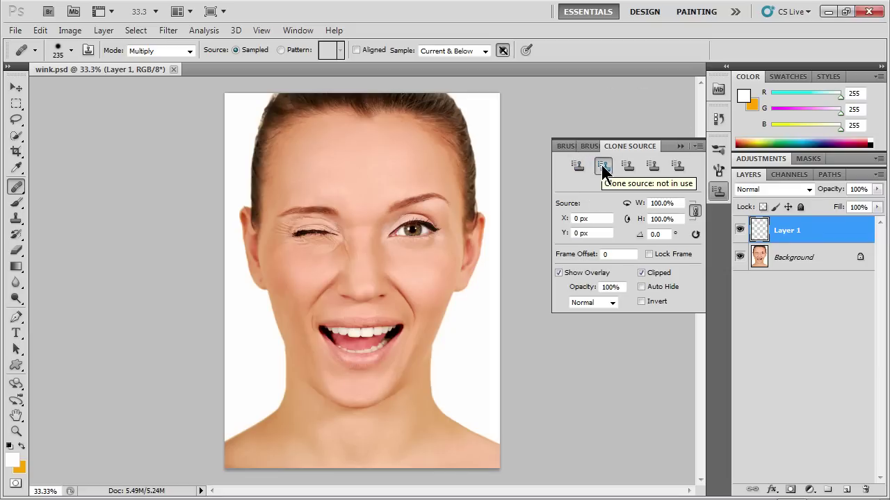
{"action": "left_click", "coordinate": [412, 231], "text": "alt"}
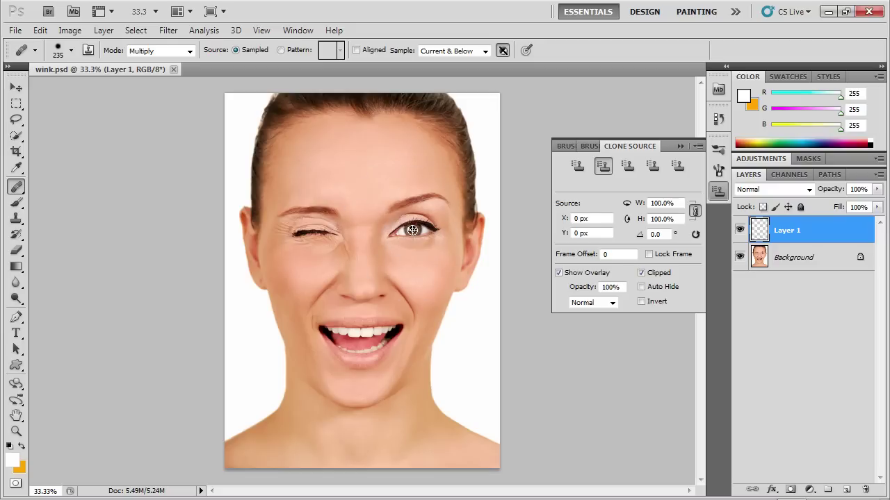
{"action": "left_click", "coordinate": [412, 229], "text": "alt"}
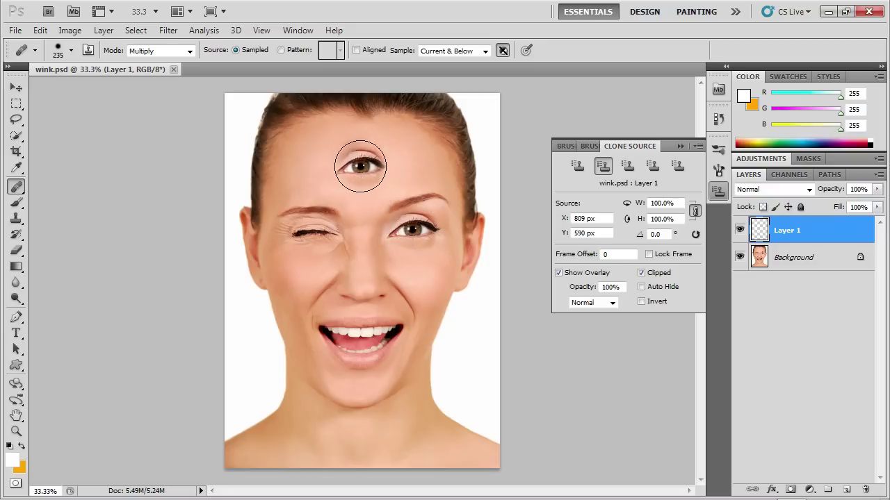
Test-paint an eye on the forehead, undo it, and reactivate the first source.
{"action": "mouse_move", "coordinate": [357, 168]}
{"action": "left_mouse_down"}
{"action": "mouse_move", "coordinate": [368, 159]}
{"action": "mouse_move", "coordinate": [347, 162]}
{"action": "mouse_move", "coordinate": [380, 153]}
{"action": "left_mouse_up"}
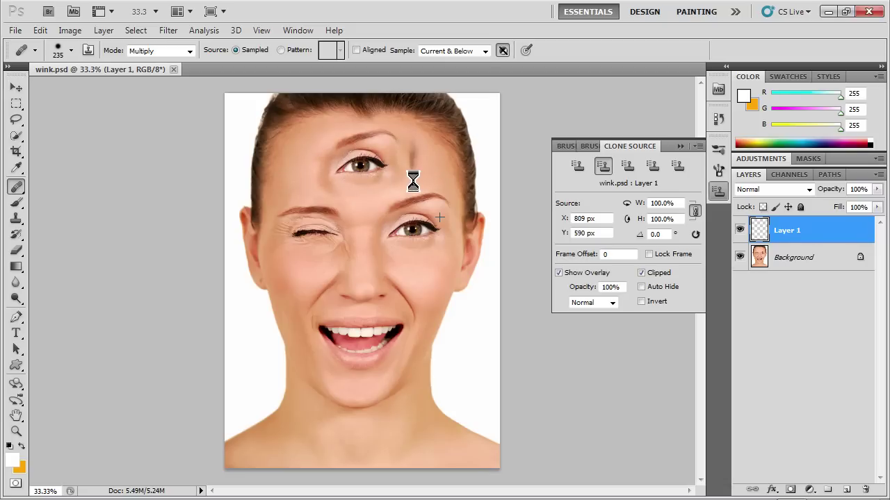
{"action": "key", "text": "ctrl+z"}
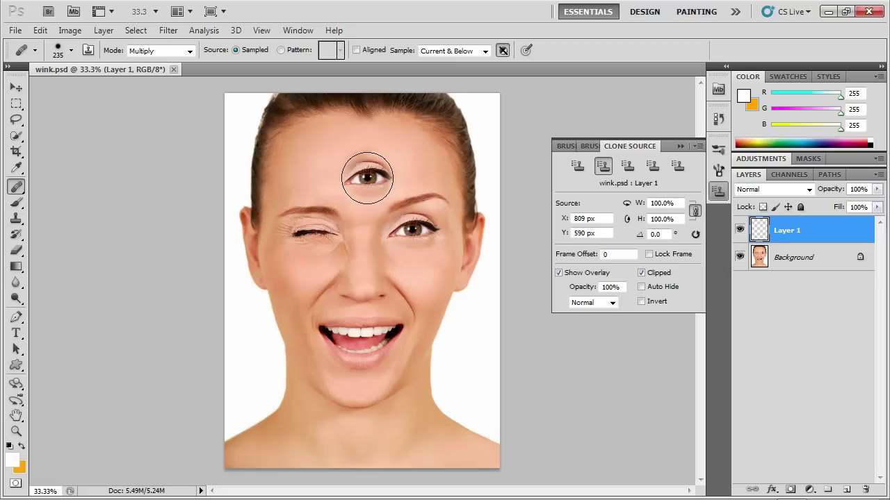
{"action": "left_click", "coordinate": [578, 167]}
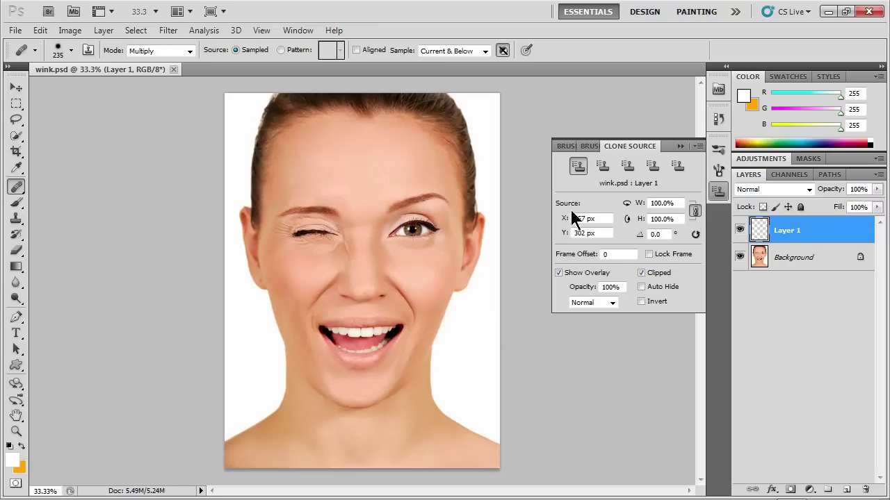
Activate the open-eye clone source and test-paint over the winking eye.
{"action": "left_click", "coordinate": [603, 165]}
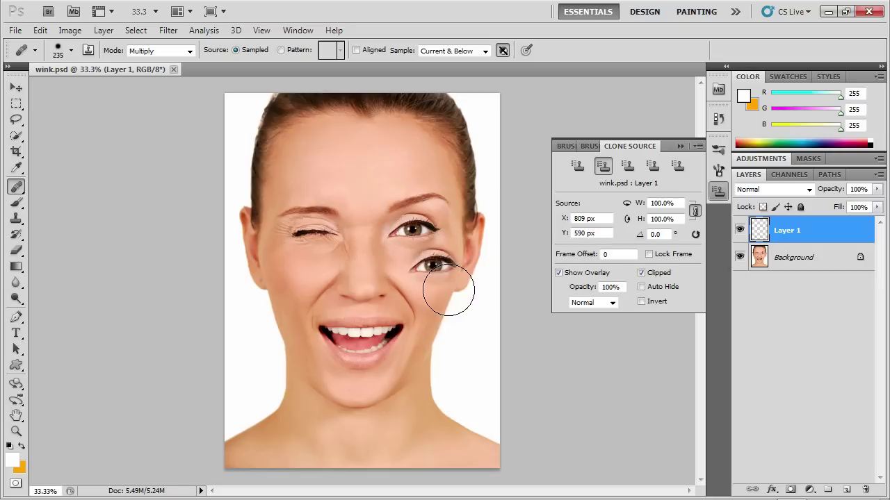
{"action": "mouse_move", "coordinate": [306, 235]}
{"action": "left_mouse_down"}
{"action": "mouse_move", "coordinate": [317, 230]}
{"action": "mouse_move", "coordinate": [302, 233]}
{"action": "mouse_move", "coordinate": [313, 239]}
{"action": "mouse_move", "coordinate": [301, 228]}
{"action": "mouse_move", "coordinate": [307, 225]}
{"action": "mouse_move", "coordinate": [291, 239]}
{"action": "mouse_move", "coordinate": [313, 228]}
{"action": "left_mouse_up"}
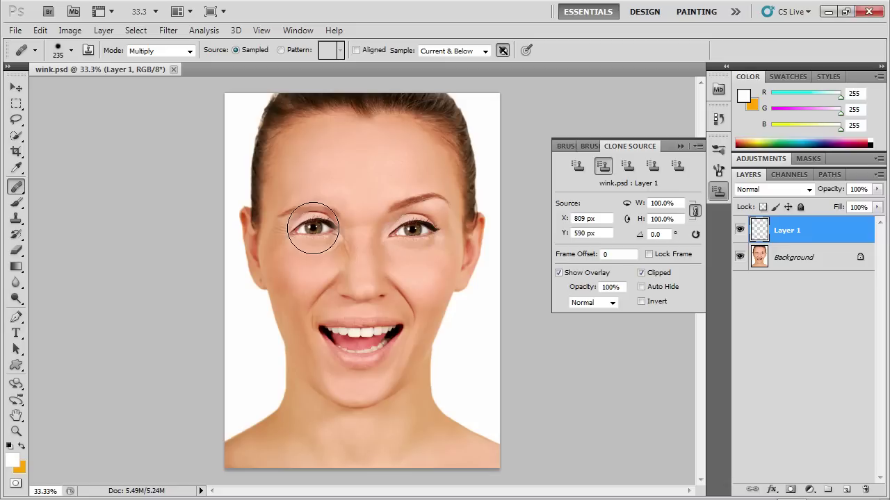
Flip the clone source horizontally, keep its scale at 100%, and rotate it to -0.7°.
{"action": "left_click", "coordinate": [627, 204]}
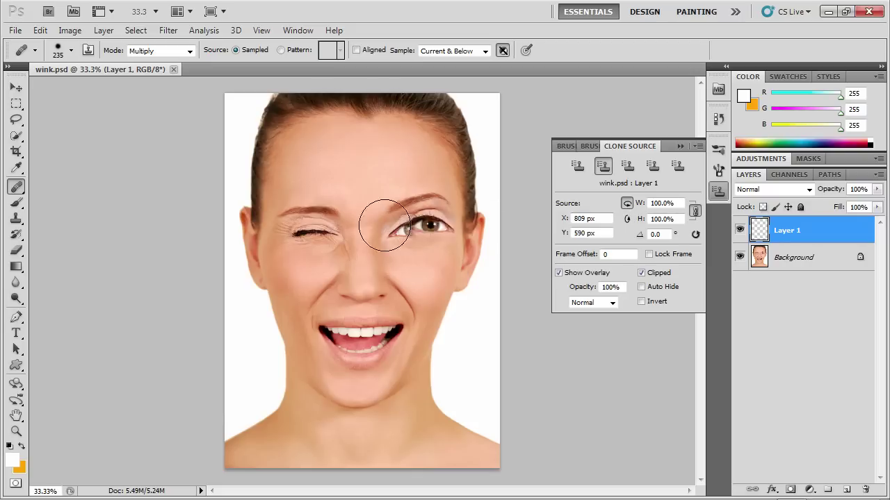
{"action": "left_click_drag", "start_coordinate": [307, 230], "coordinate": [309, 229]}
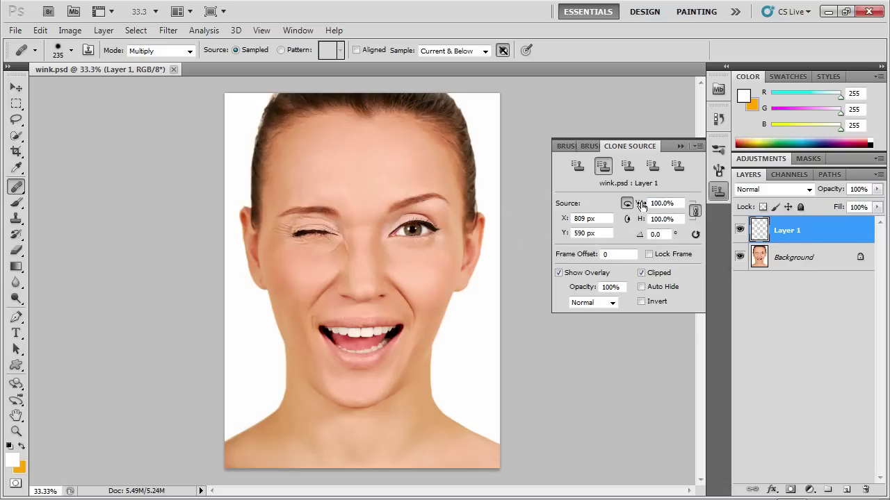
{"action": "mouse_move", "coordinate": [641, 206]}
{"action": "left_mouse_down"}
{"action": "mouse_move", "coordinate": [590, 202]}
{"action": "mouse_move", "coordinate": [633, 201]}
{"action": "mouse_move", "coordinate": [598, 217]}
{"action": "mouse_move", "coordinate": [612, 217]}
{"action": "left_mouse_up"}
{"action": "left_click_drag", "start_coordinate": [303, 229], "coordinate": [309, 229]}
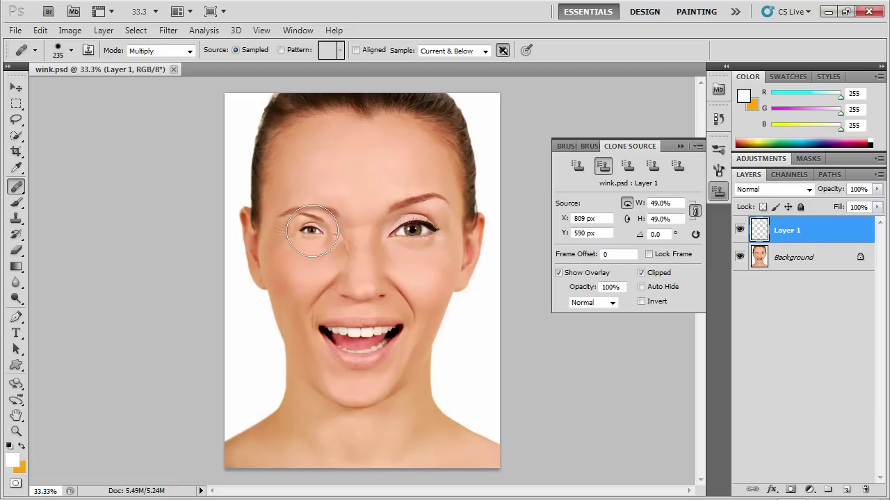
{"action": "left_click", "coordinate": [695, 235]}
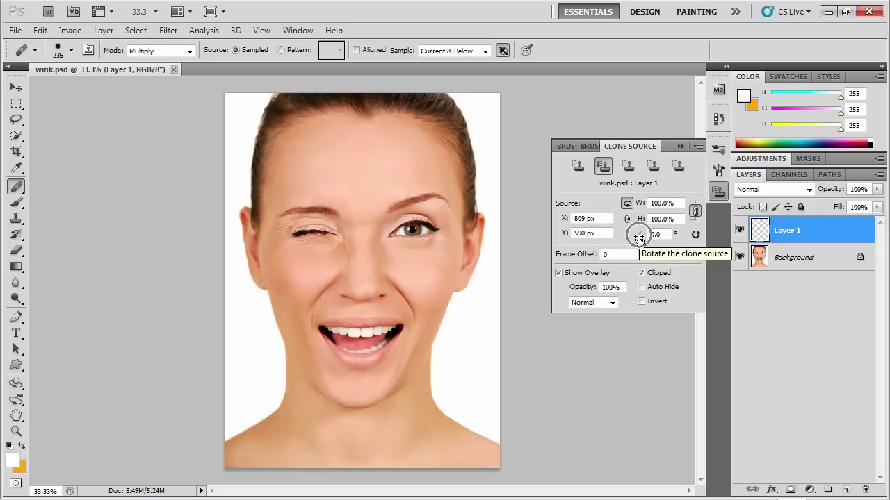
{"action": "left_click_drag", "start_coordinate": [638, 238], "coordinate": [635, 242]}
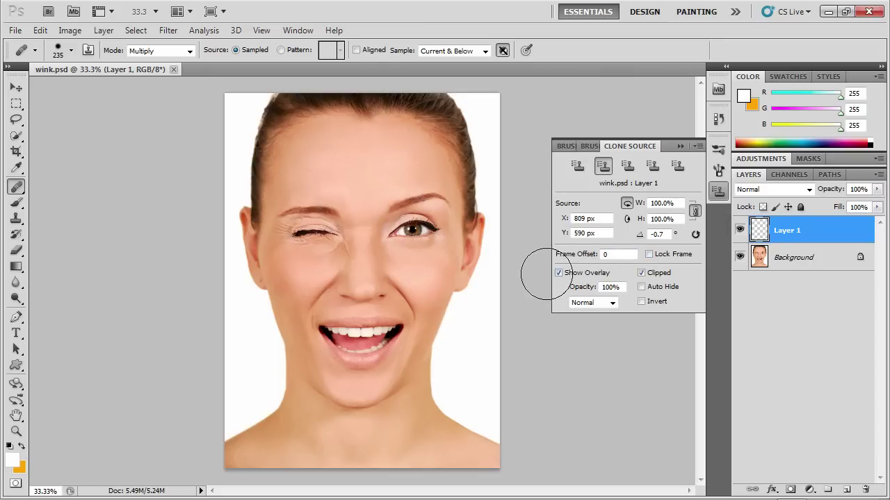
Toggle the clone source overlay off and on, then lower its opacity to 65%.
{"action": "left_click_drag", "start_coordinate": [313, 228], "coordinate": [302, 232]}
{"action": "left_click", "coordinate": [558, 272]}
{"action": "left_click", "coordinate": [558, 273]}
{"action": "mouse_move", "coordinate": [576, 291]}
{"action": "left_mouse_down"}
{"action": "mouse_move", "coordinate": [544, 292]}
{"action": "mouse_move", "coordinate": [576, 290]}
{"action": "mouse_move", "coordinate": [562, 291]}
{"action": "left_mouse_up"}
Try Difference overlay mode and an unclipped overlay, then restore Normal with Clipped on.
{"action": "left_click", "coordinate": [610, 305]}
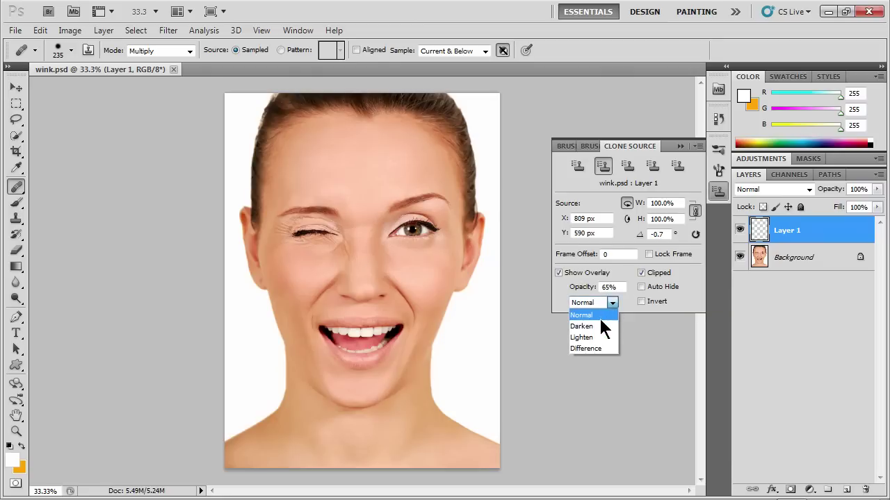
{"action": "left_click", "coordinate": [591, 348]}
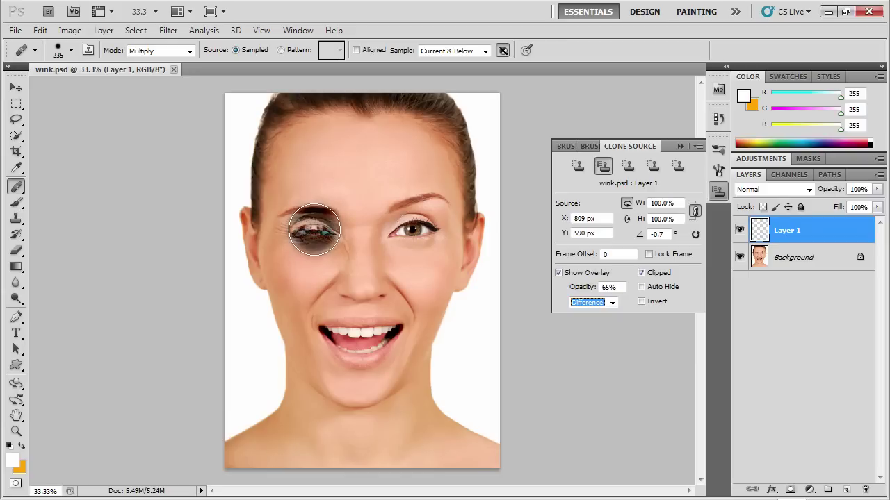
{"action": "left_click", "coordinate": [641, 272]}
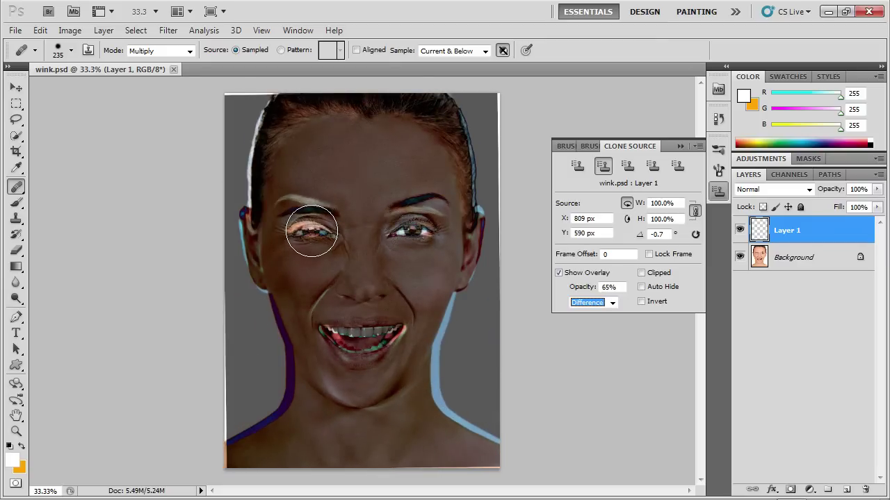
{"action": "left_click", "coordinate": [611, 303]}
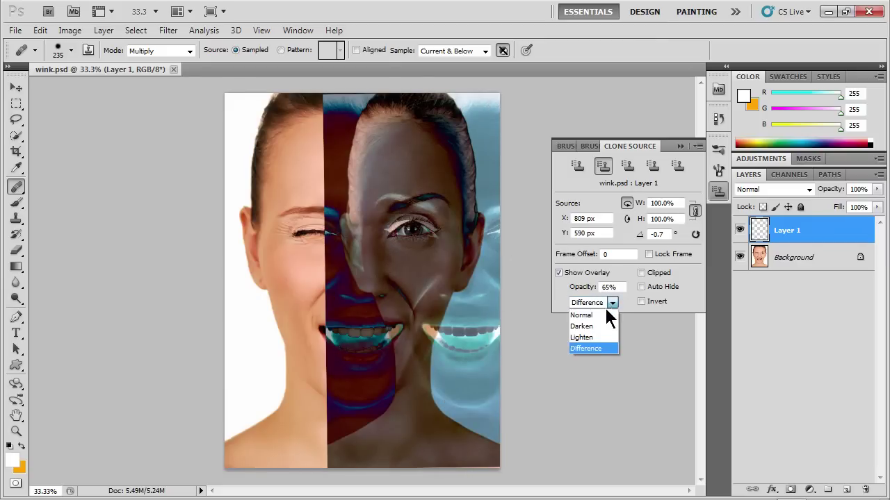
{"action": "left_click", "coordinate": [597, 314]}
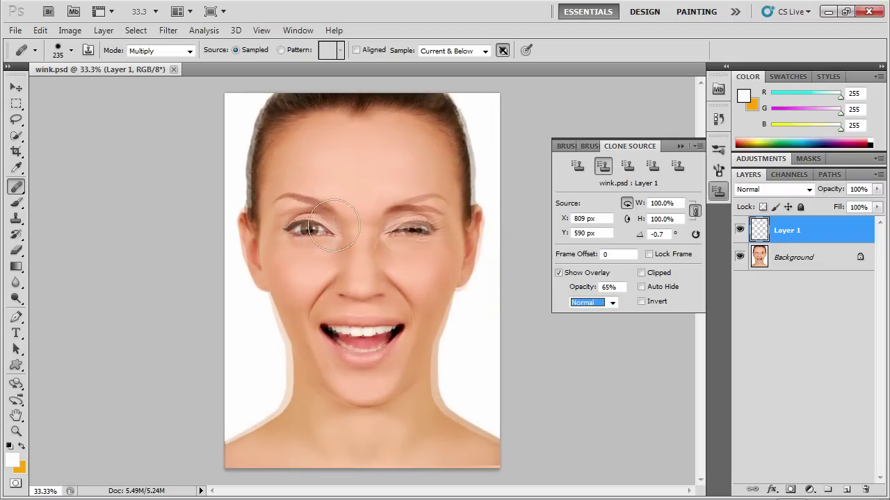
{"action": "left_click", "coordinate": [640, 273]}
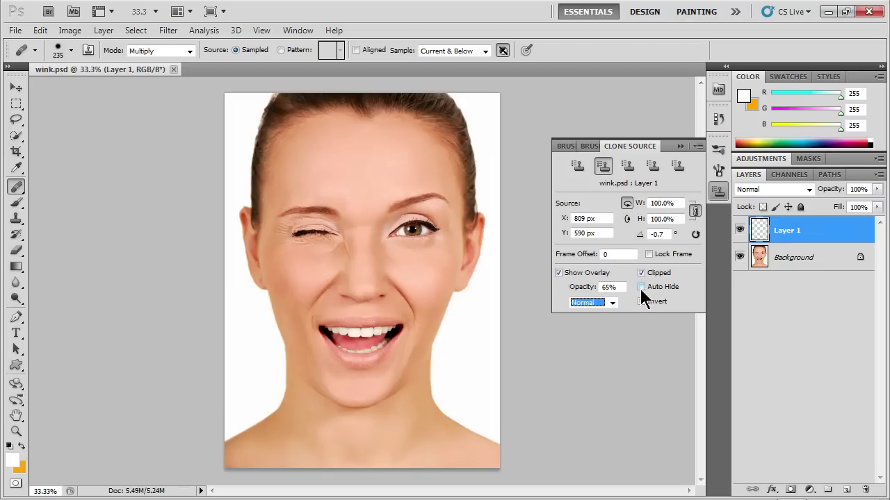
Turn Invert off and paint the mirrored open eye over the winking eye.
{"action": "left_click", "coordinate": [640, 301]}
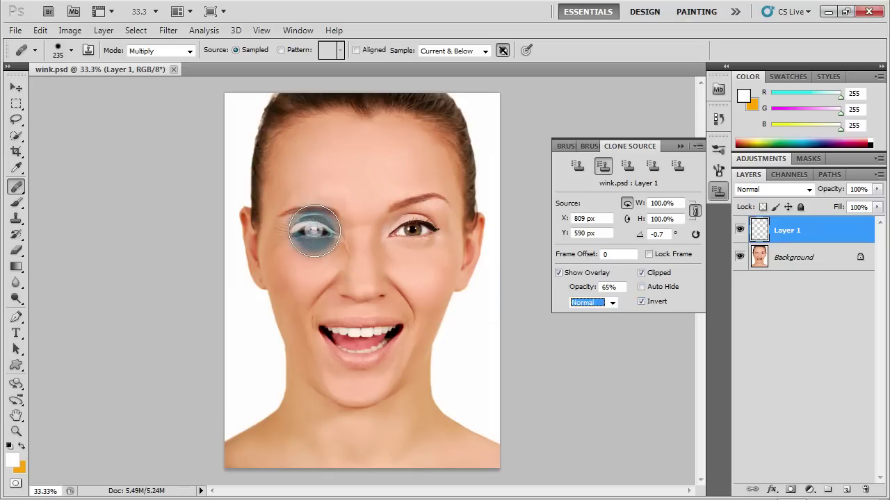
{"action": "left_click", "coordinate": [640, 301]}
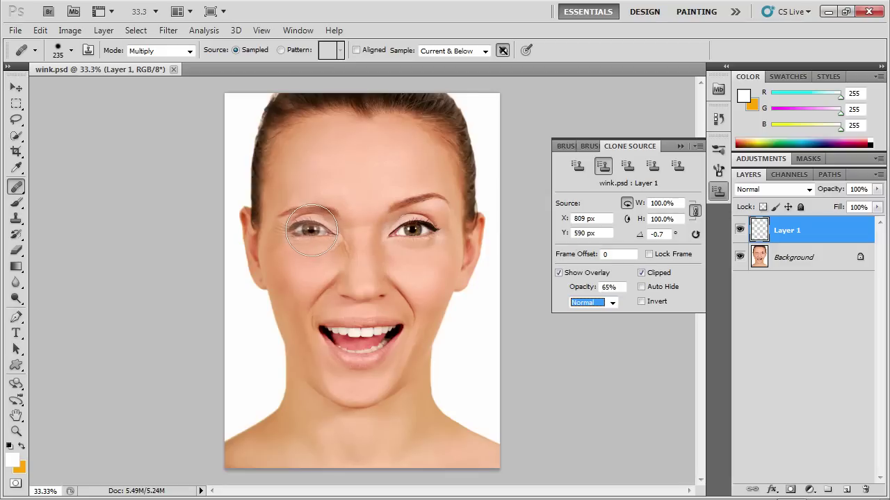
{"action": "mouse_move", "coordinate": [312, 230]}
{"action": "left_mouse_down"}
{"action": "mouse_move", "coordinate": [292, 231]}
{"action": "mouse_move", "coordinate": [289, 207]}
{"action": "mouse_move", "coordinate": [316, 207]}
{"action": "mouse_move", "coordinate": [340, 244]}
{"action": "left_mouse_up"}
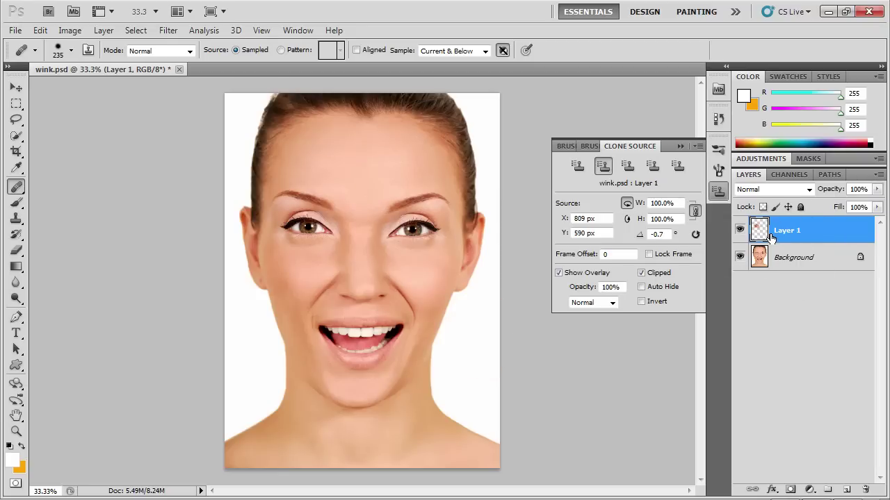
Switch to the Move tool with V.
{"action": "key", "text": "v"}
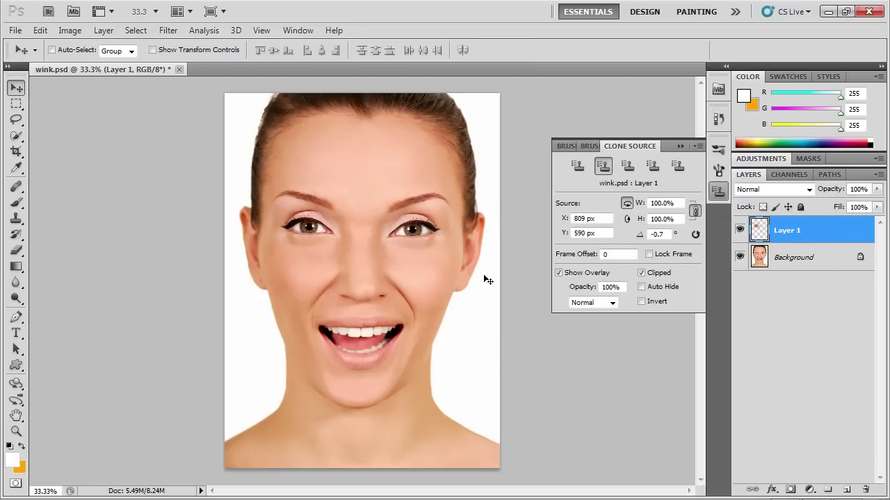